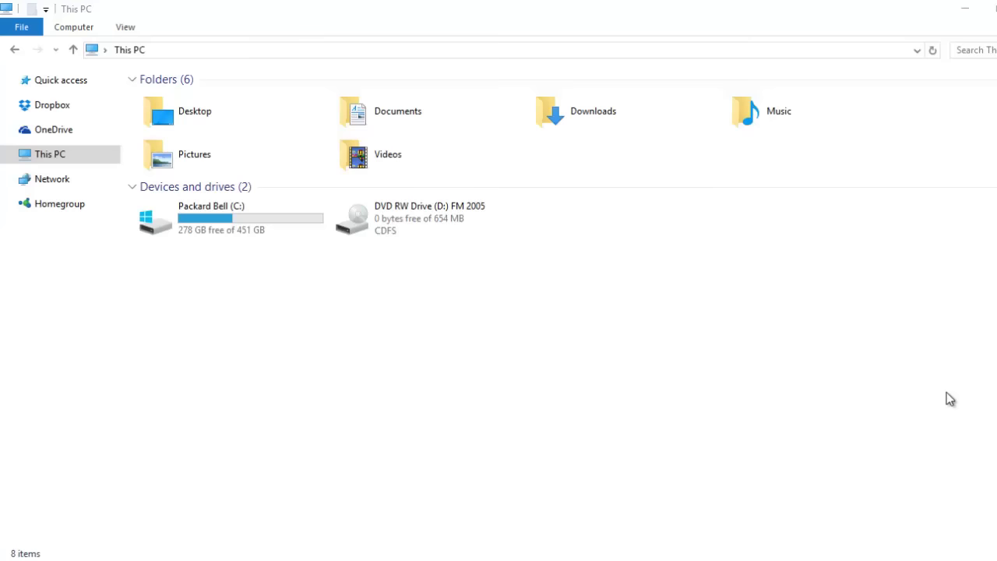
Open the Football Manager 2016 folder under Program Files (x86)\Steam\SteamApps\common on the C: drive.
{"action": "double_click", "coordinate": [242, 215]}
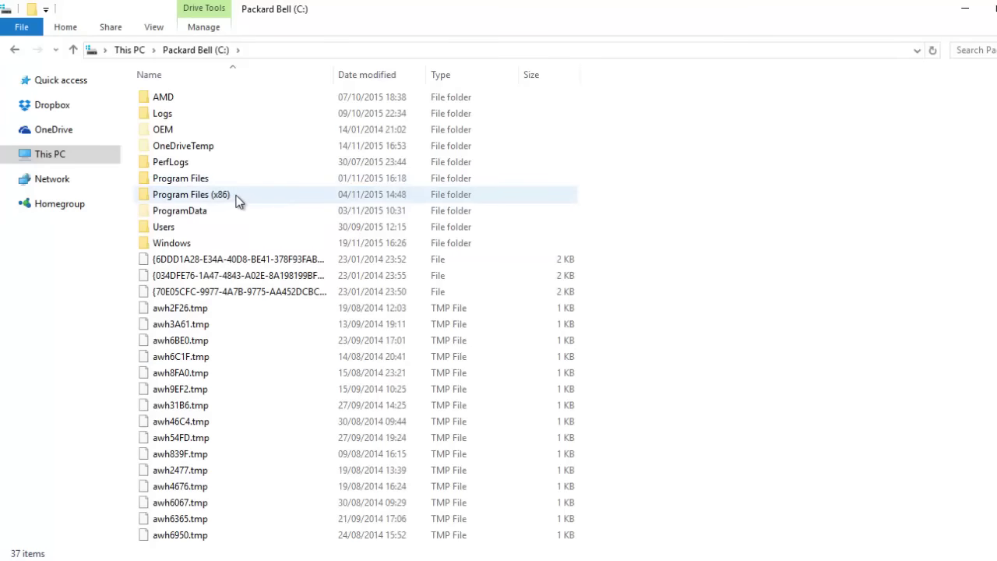
{"action": "double_click", "coordinate": [237, 195]}
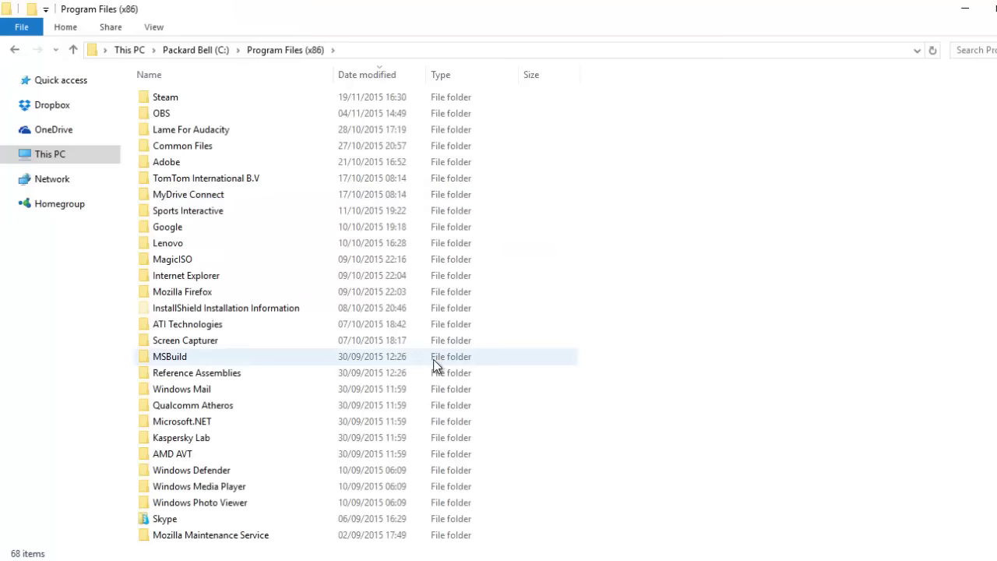
{"action": "type", "text": "sp"}
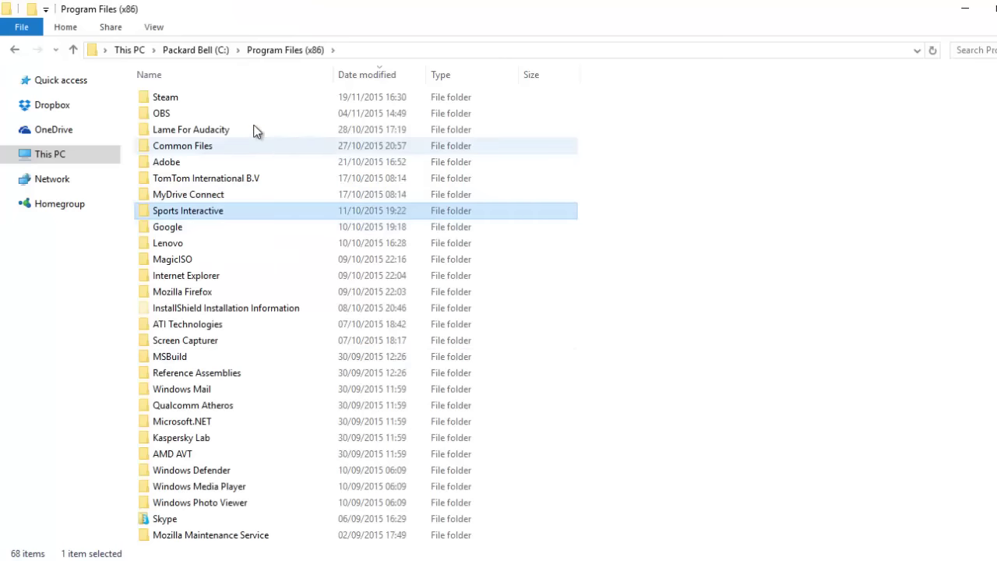
{"action": "double_click", "coordinate": [175, 95]}
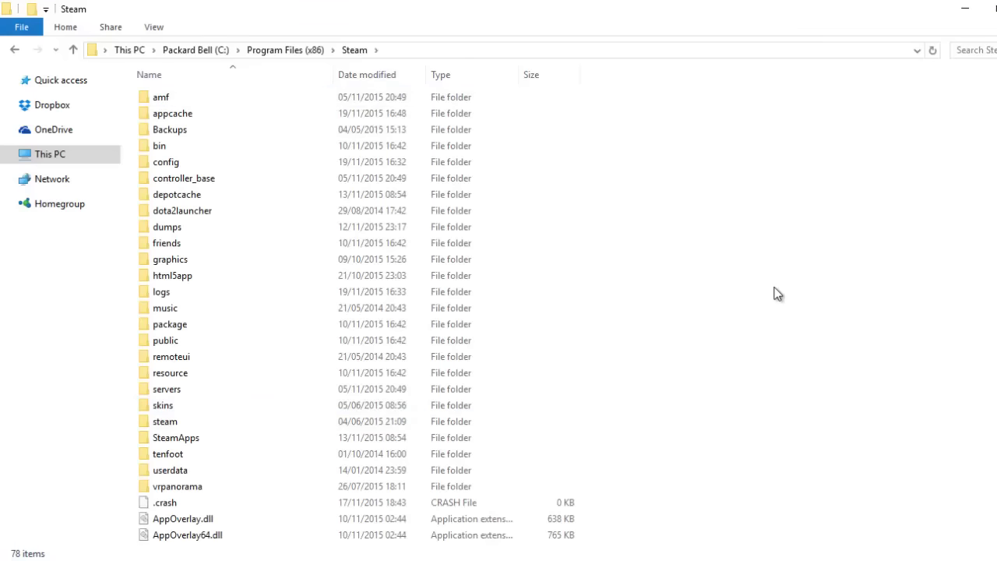
{"action": "double_click", "coordinate": [225, 437]}
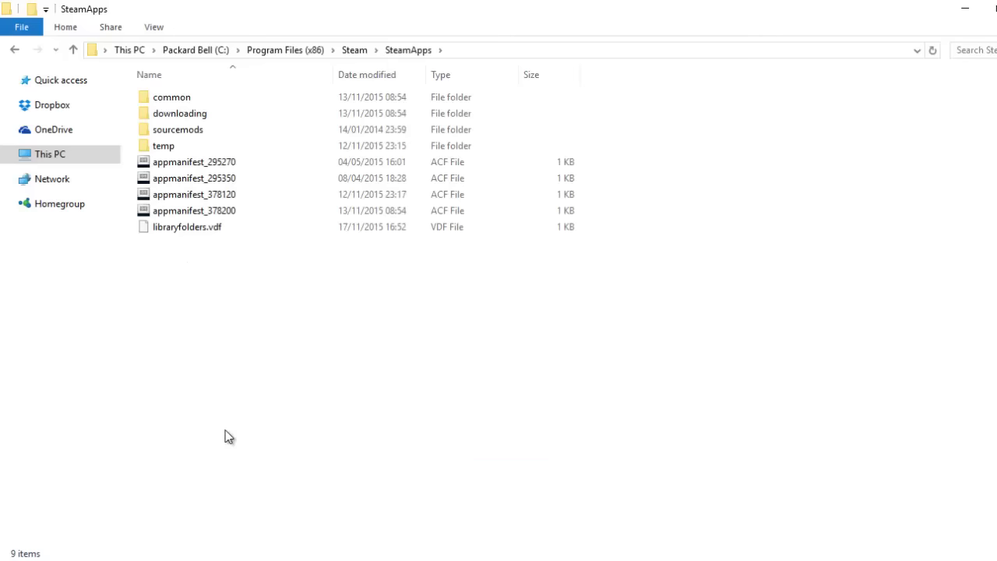
{"action": "double_click", "coordinate": [201, 101]}
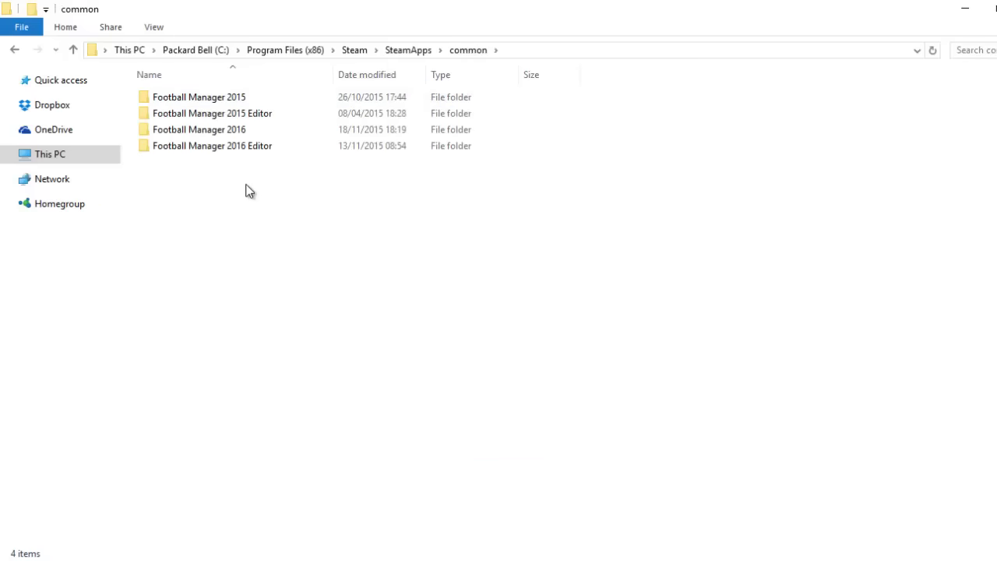
{"action": "double_click", "coordinate": [211, 134]}
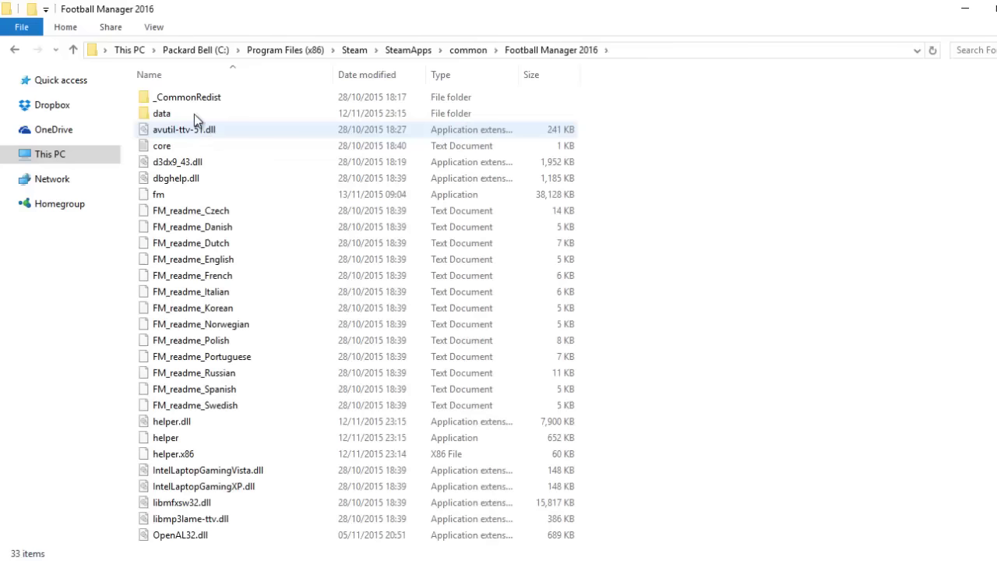
Open the data\db\1601\lnc\all folder inside the Football Manager 2016 folder.
{"action": "double_click", "coordinate": [183, 114]}
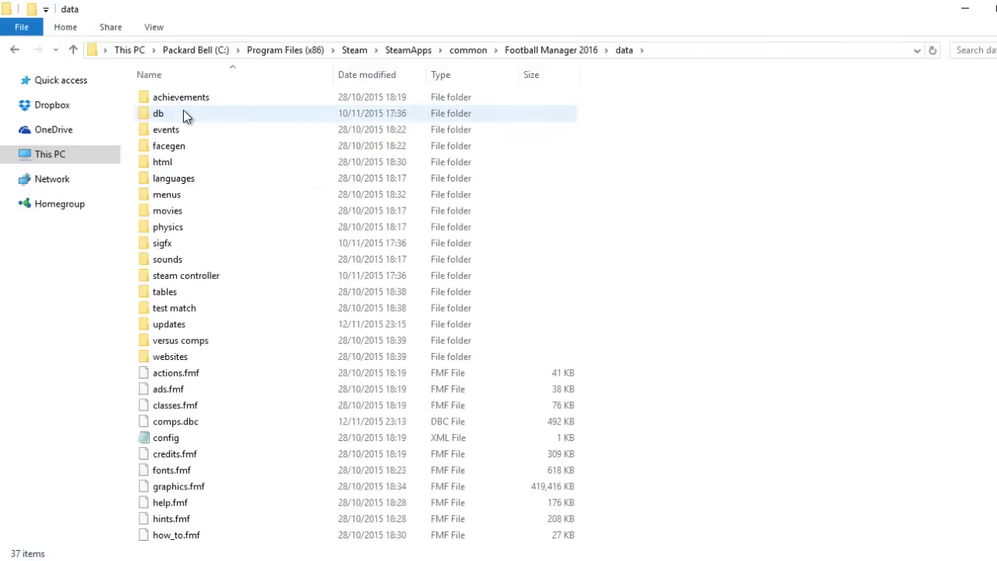
{"action": "double_click", "coordinate": [183, 114]}
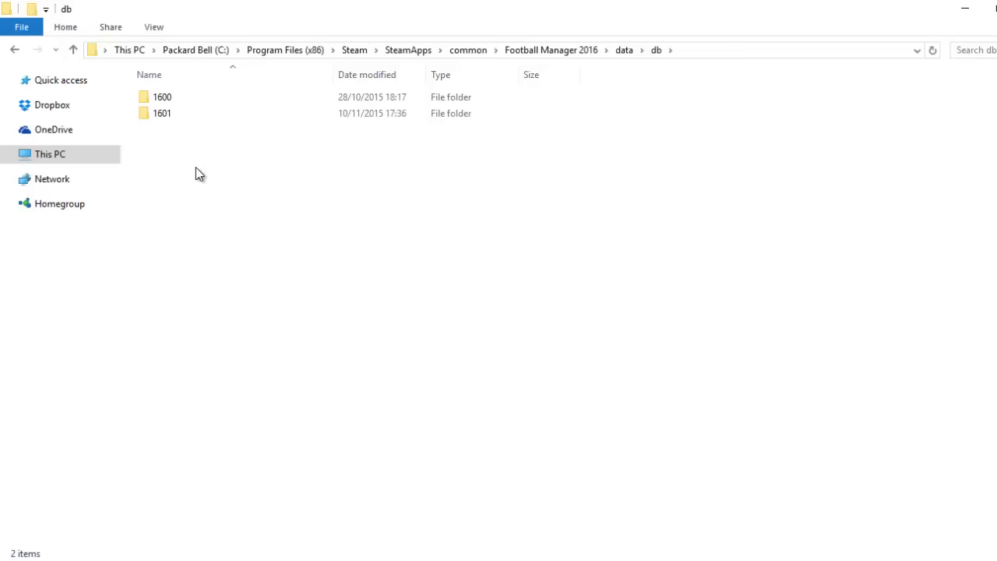
{"action": "double_click", "coordinate": [198, 115]}
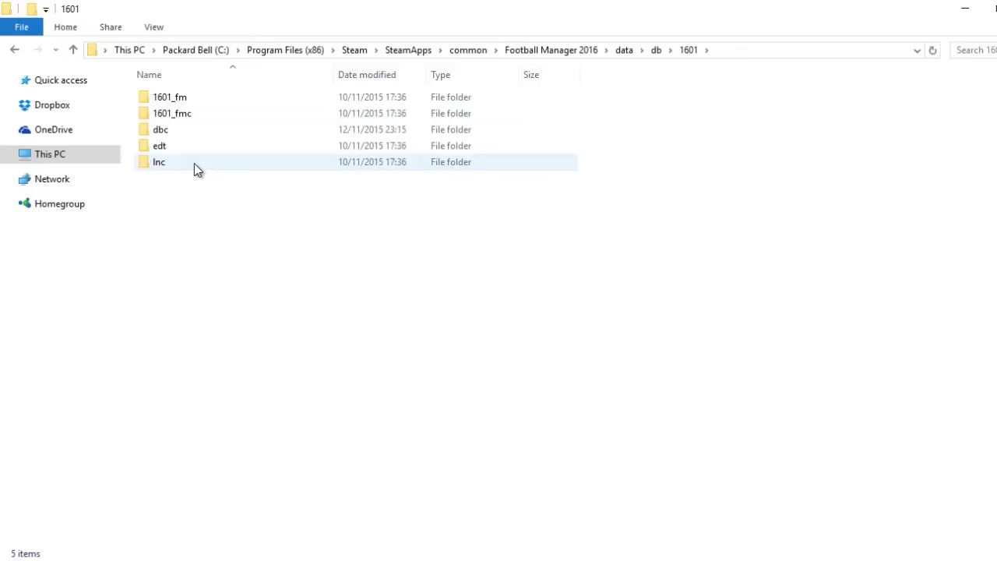
{"action": "double_click", "coordinate": [194, 162]}
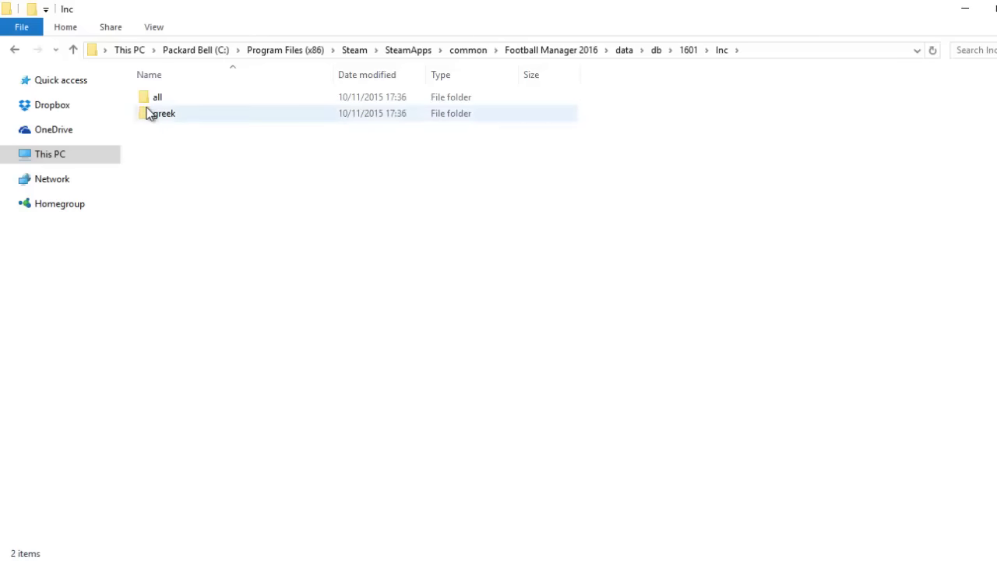
{"action": "double_click", "coordinate": [162, 104]}
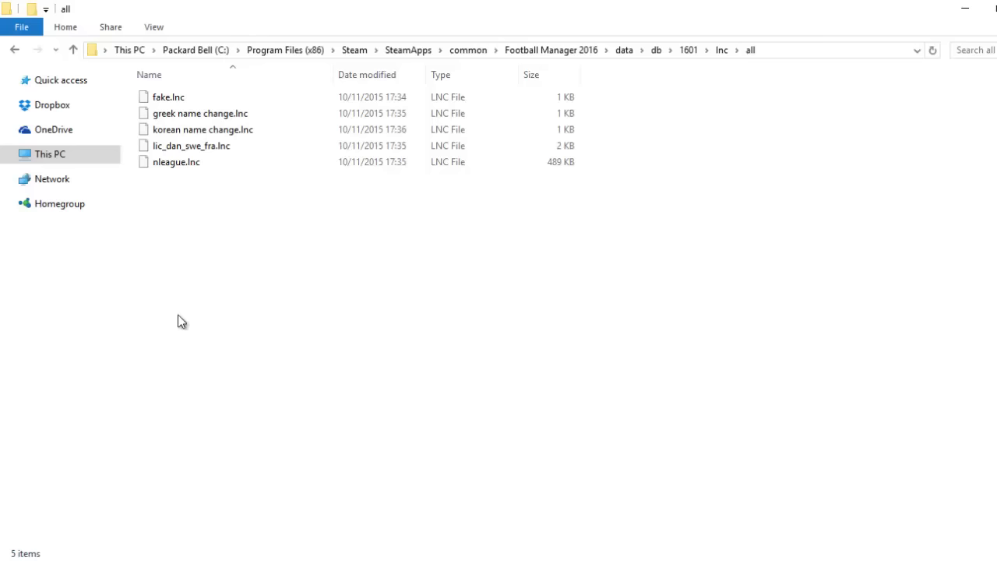
Delete the files fake.lnc, lic_dan_swe_fra.lnc and nleague.lnc from the all folder.
{"action": "left_click", "coordinate": [196, 99]}
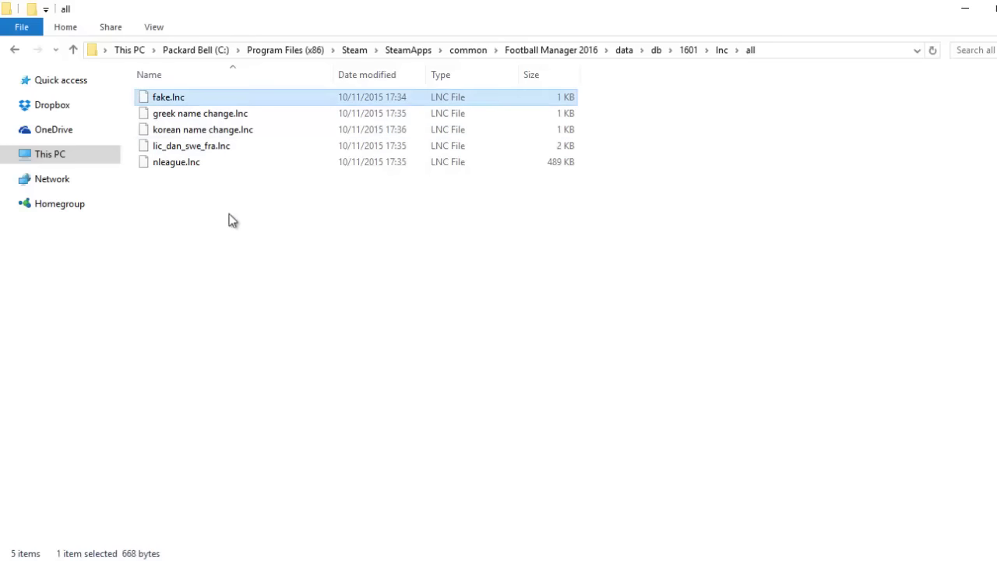
{"action": "left_click", "coordinate": [232, 146], "text": "ctrl"}
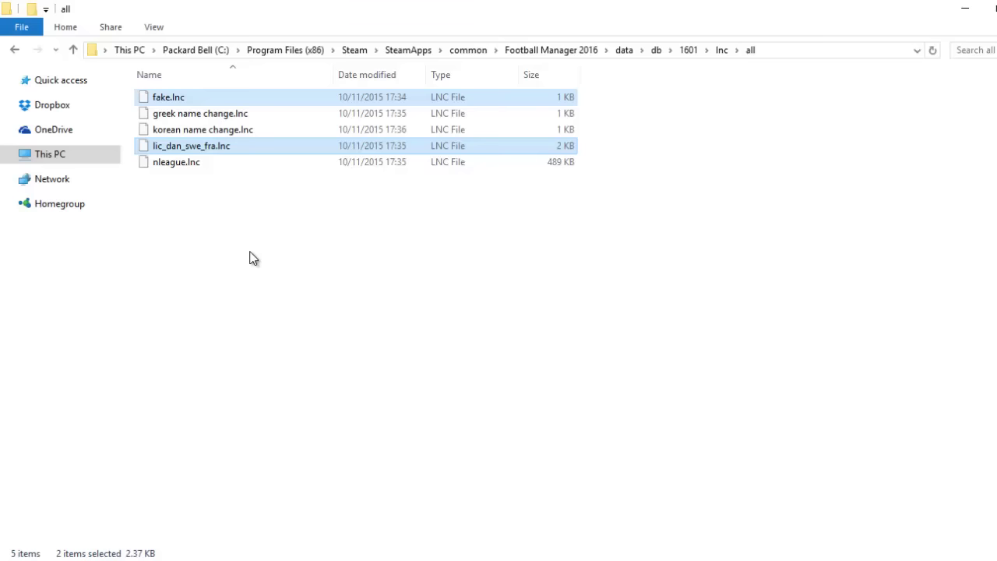
{"action": "left_click", "coordinate": [215, 162], "text": "ctrl"}
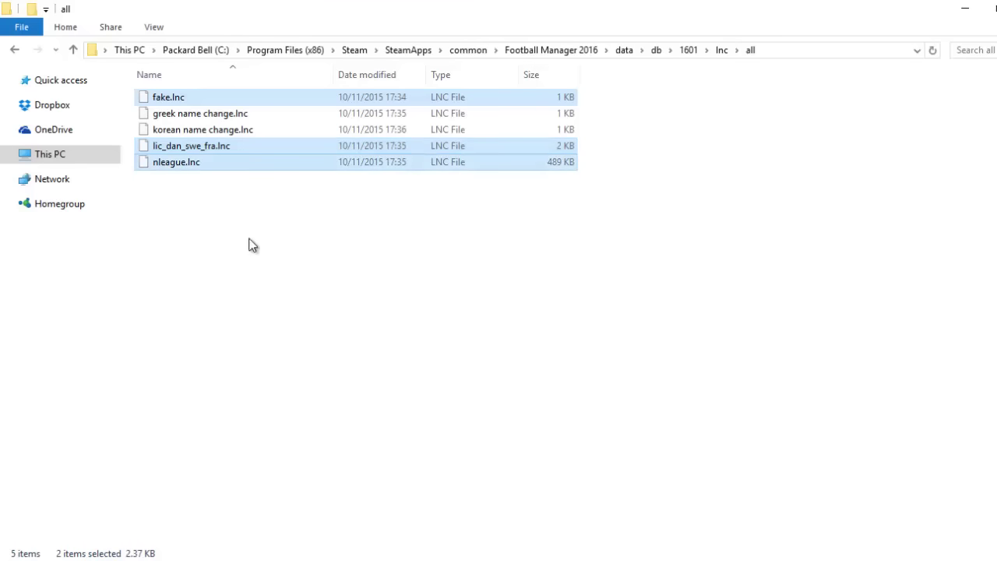
{"action": "key", "text": "Delete"}
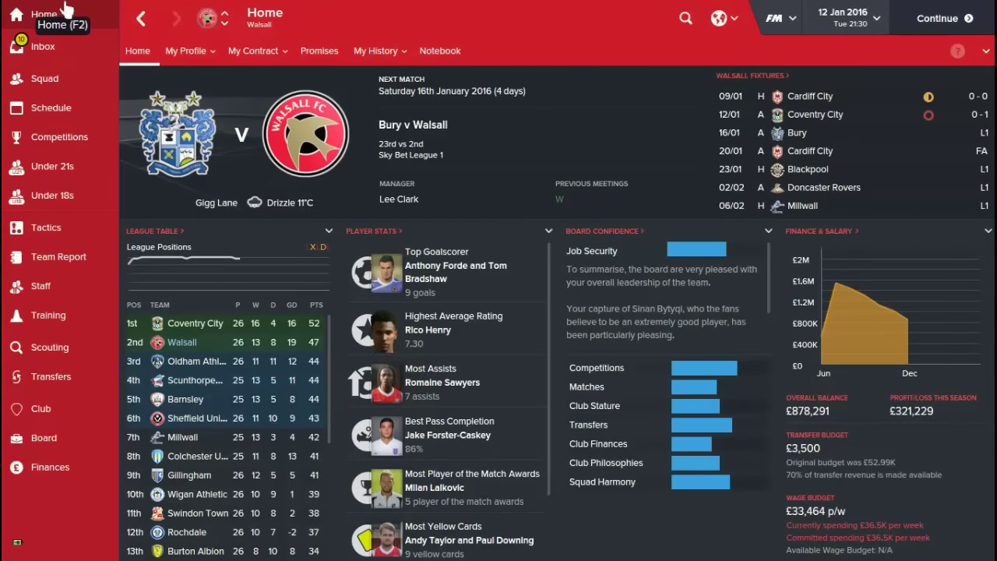
In Football Manager 2016, search for Germany, open its national team squad and sort the players by position.
{"action": "left_click", "coordinate": [607, 20]}
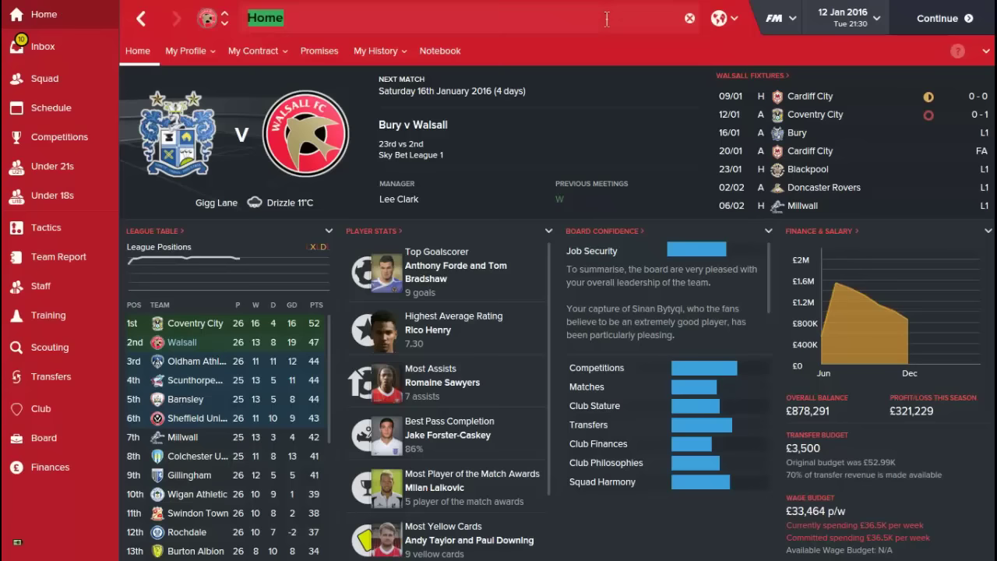
{"action": "type", "text": "germ"}
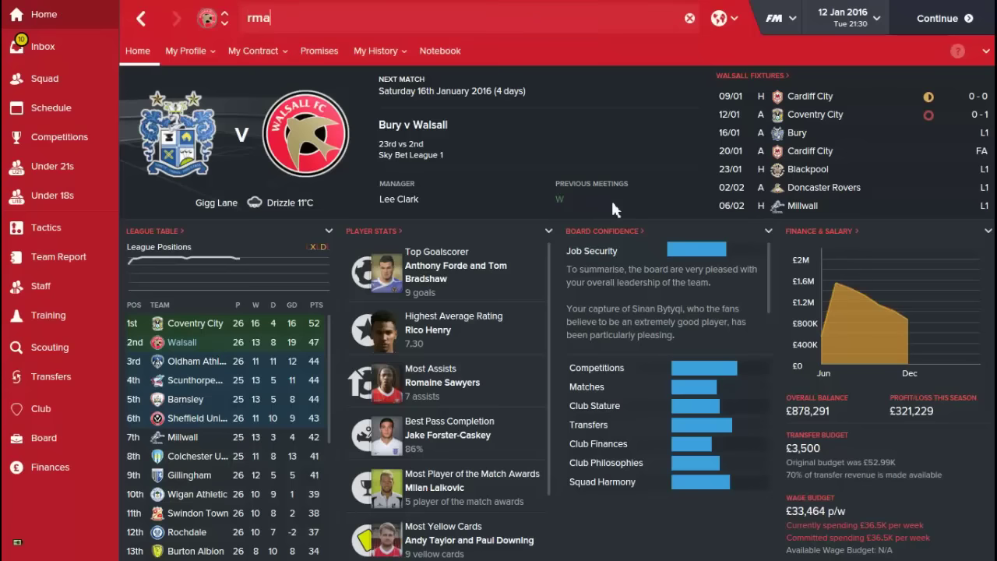
{"action": "type", "text": "an"}
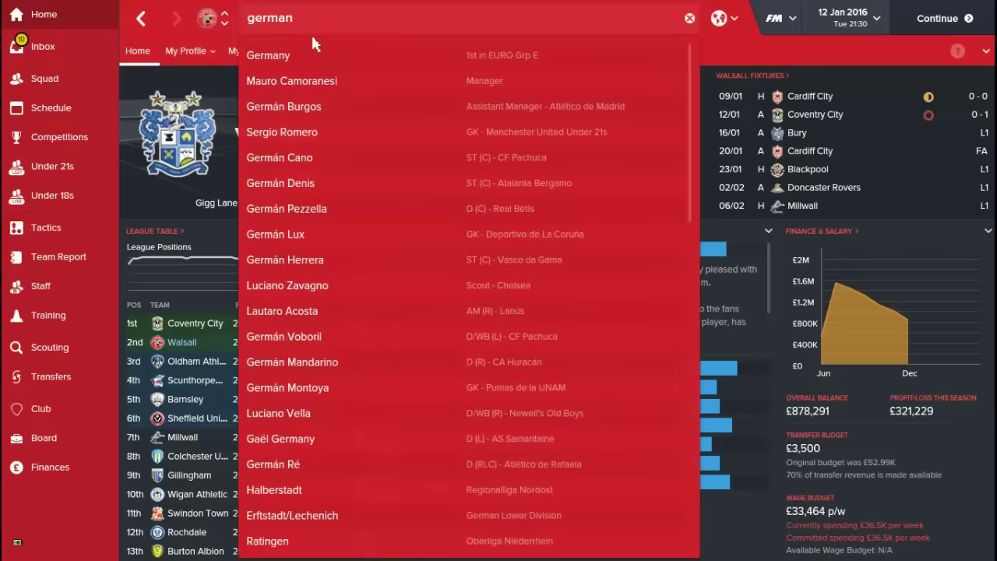
{"action": "left_click", "coordinate": [310, 59]}
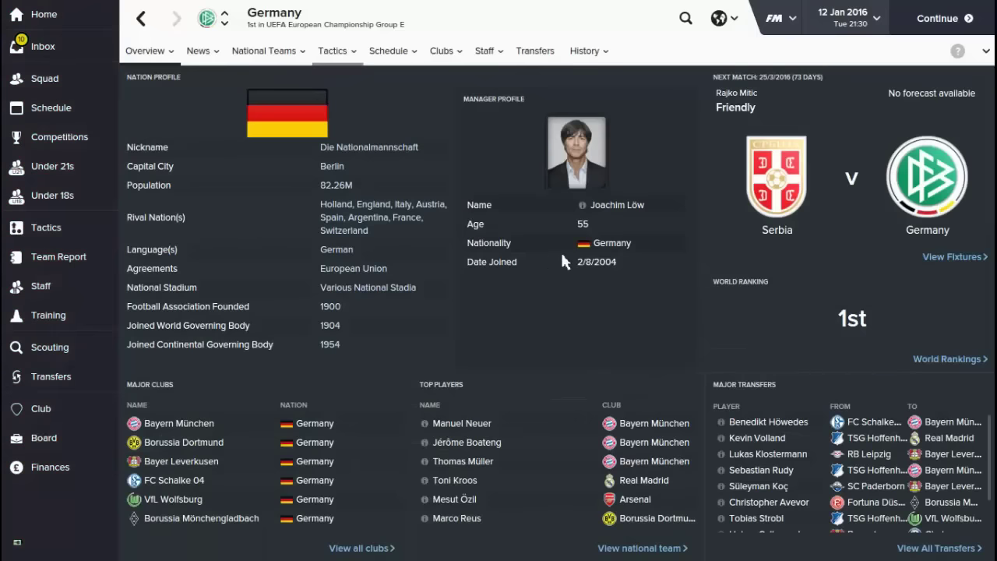
{"action": "left_click", "coordinate": [290, 61]}
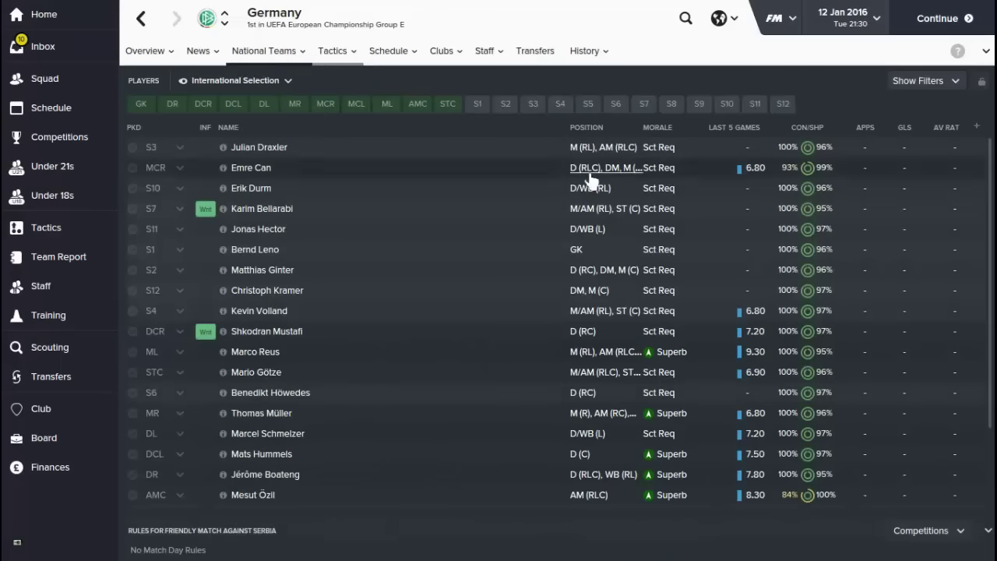
{"action": "left_click", "coordinate": [583, 128]}
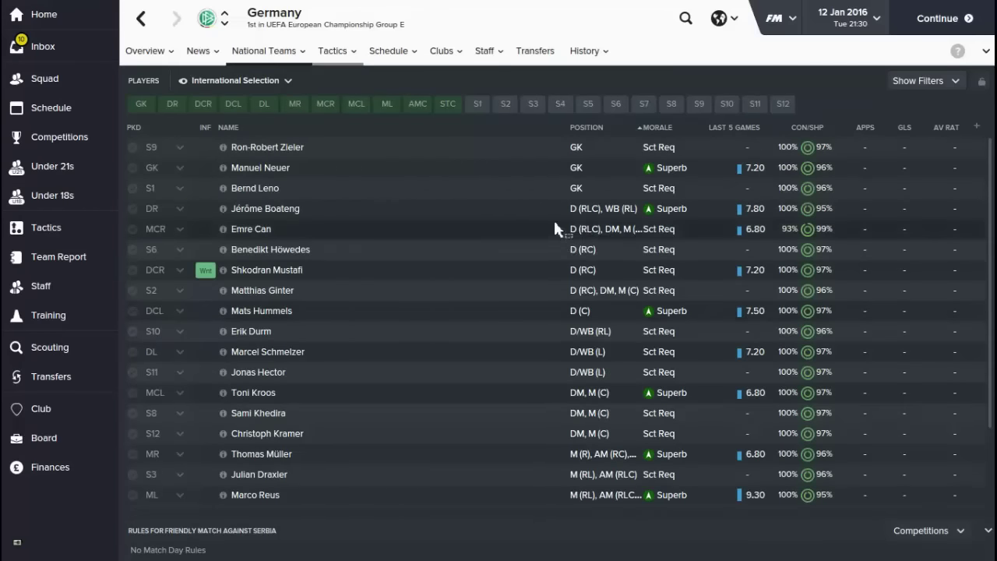
Search for "oliver k" and open the profile of Oliver Kahn.
{"action": "left_click", "coordinate": [685, 17]}
{"action": "type", "text": "oliver k"}
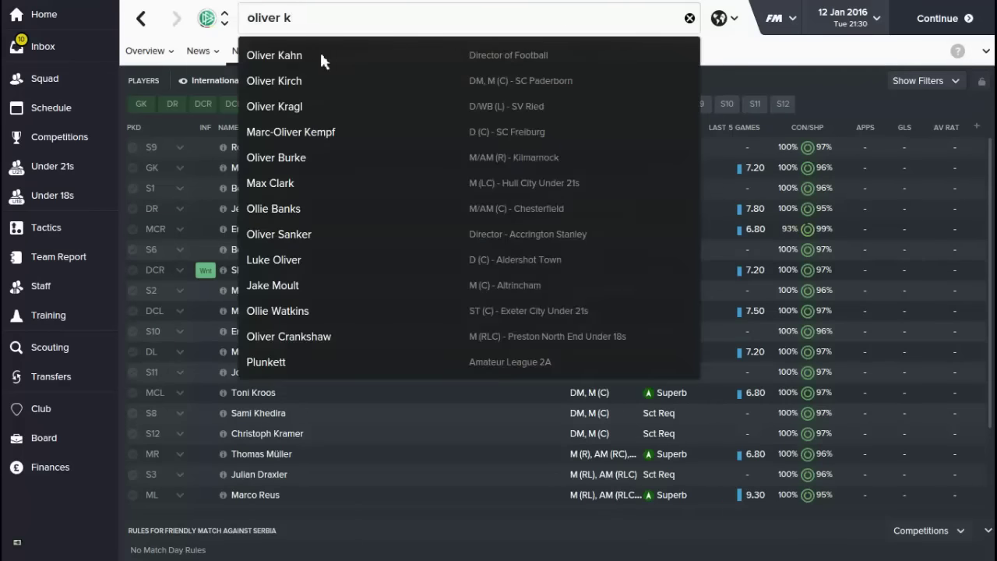
{"action": "left_click", "coordinate": [320, 53]}
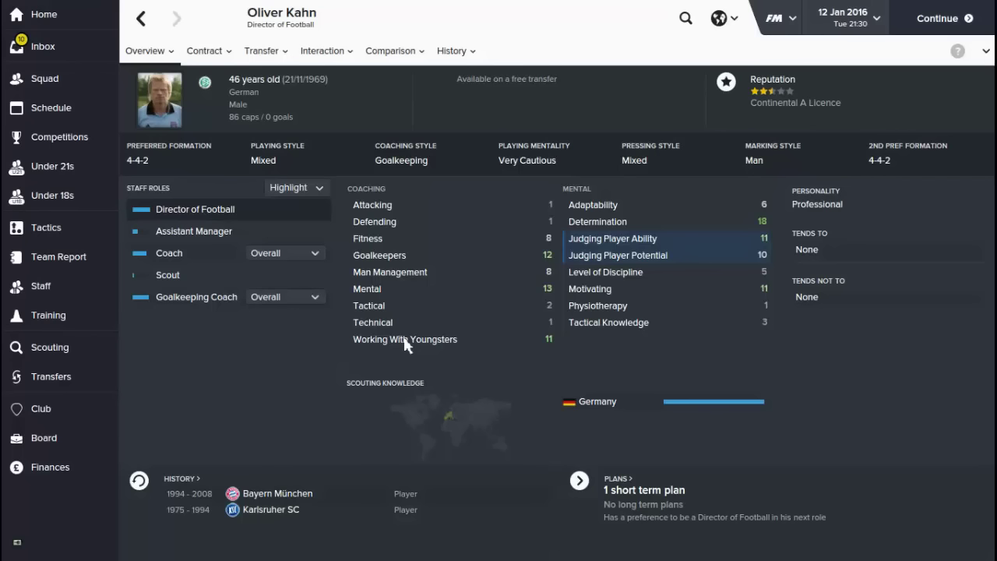
Return to the Germany squad, search for "japan" and open the Japan nation's national team squad.
{"action": "left_click", "coordinate": [141, 19]}
{"action": "left_click", "coordinate": [272, 12]}
{"action": "key", "text": "BackSpace"}
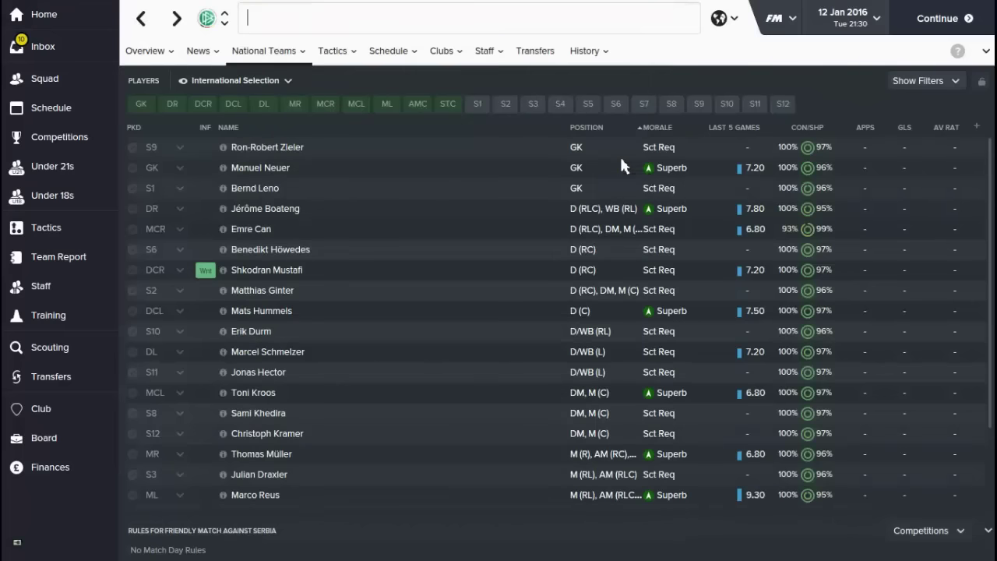
{"action": "type", "text": "japan"}
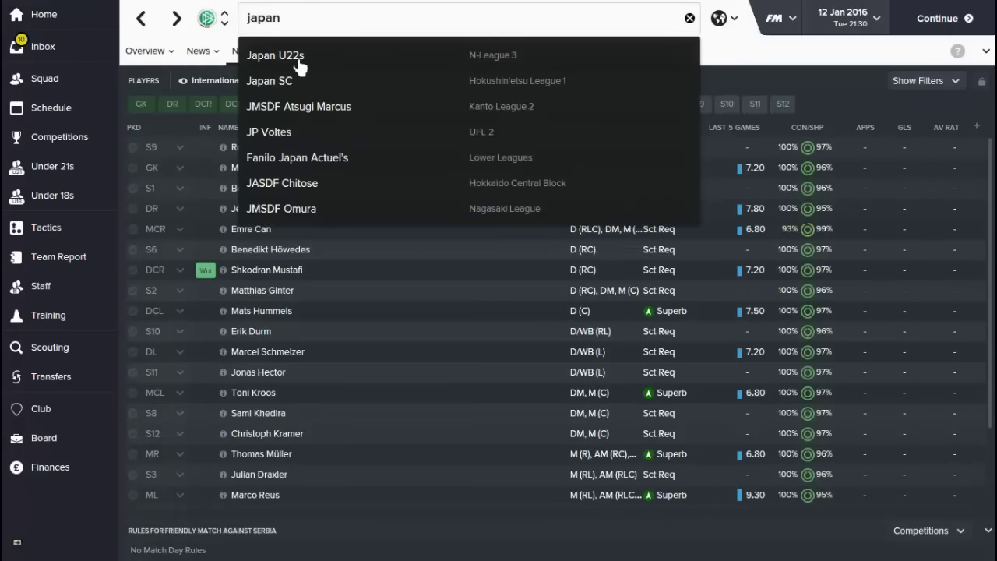
{"action": "left_click", "coordinate": [283, 59]}
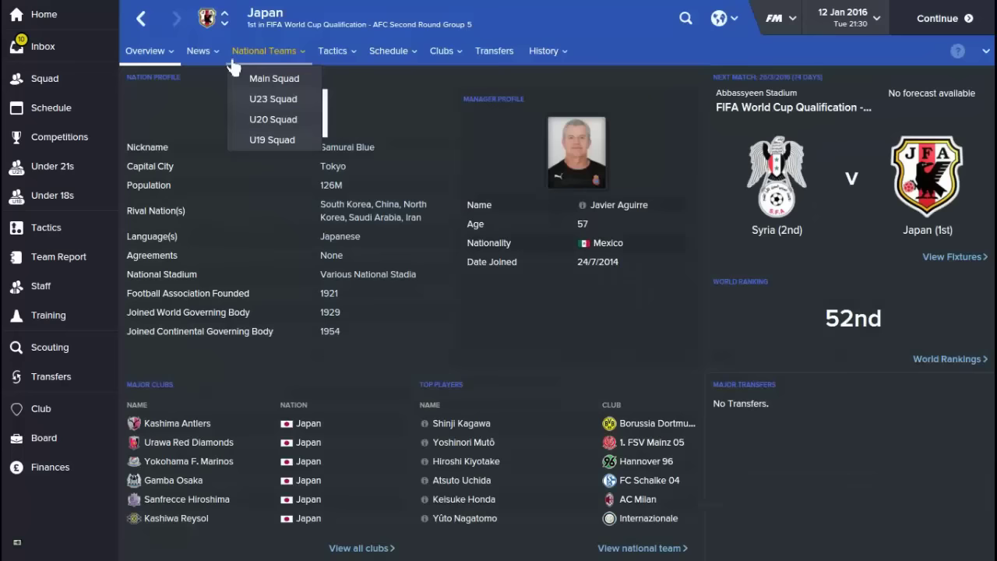
{"action": "left_click", "coordinate": [269, 54]}
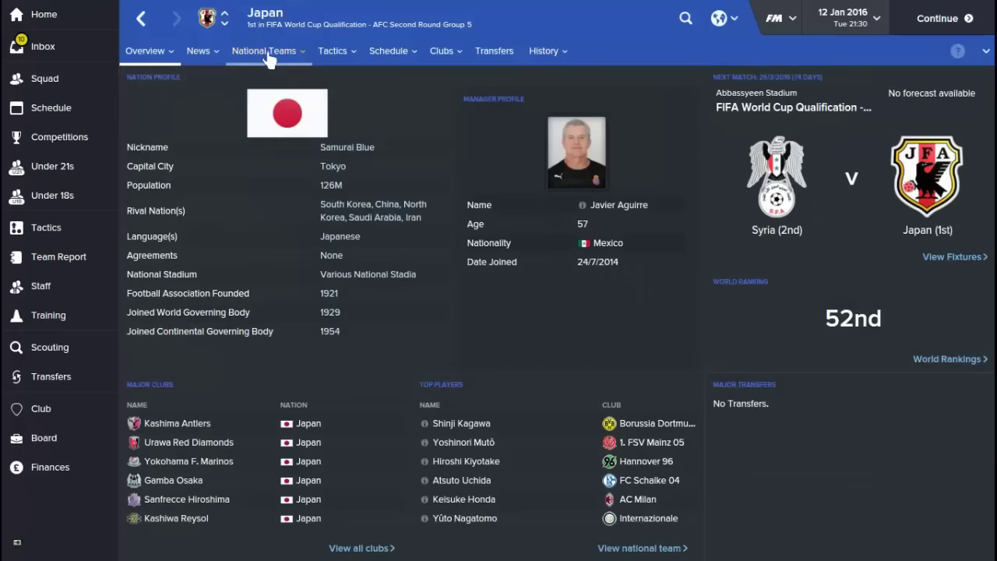